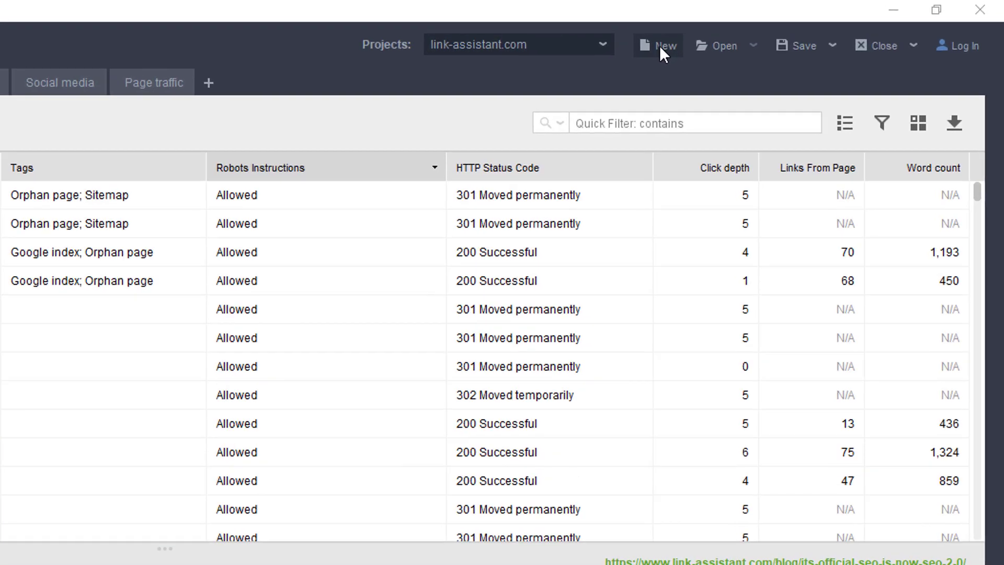
Start a new project for seopowersuite.com with 'Enable expert options' left checked
{"action": "left_click", "coordinate": [641, 48]}
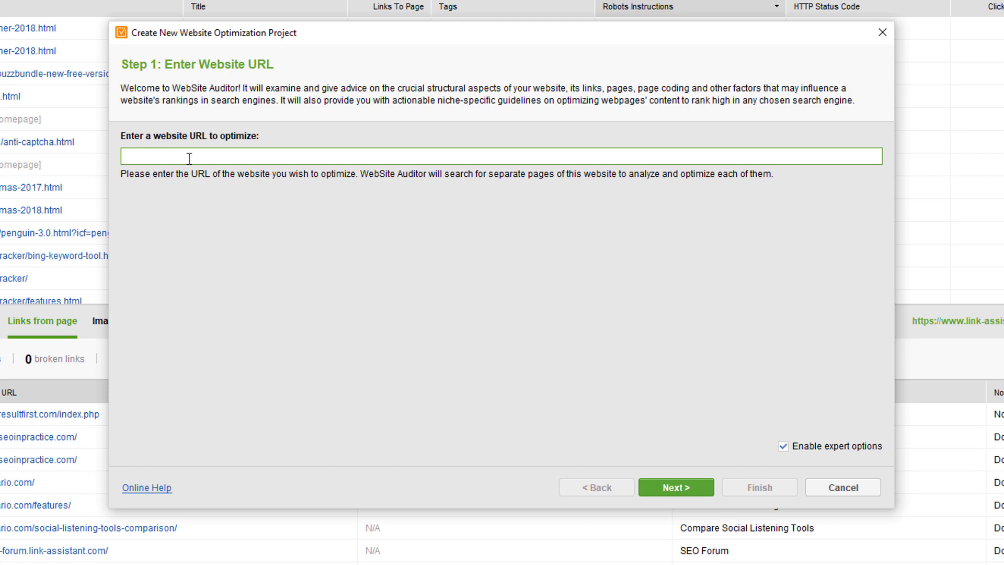
{"action": "type", "text": "seopowersuite.com"}
{"action": "left_click", "coordinate": [783, 446]}
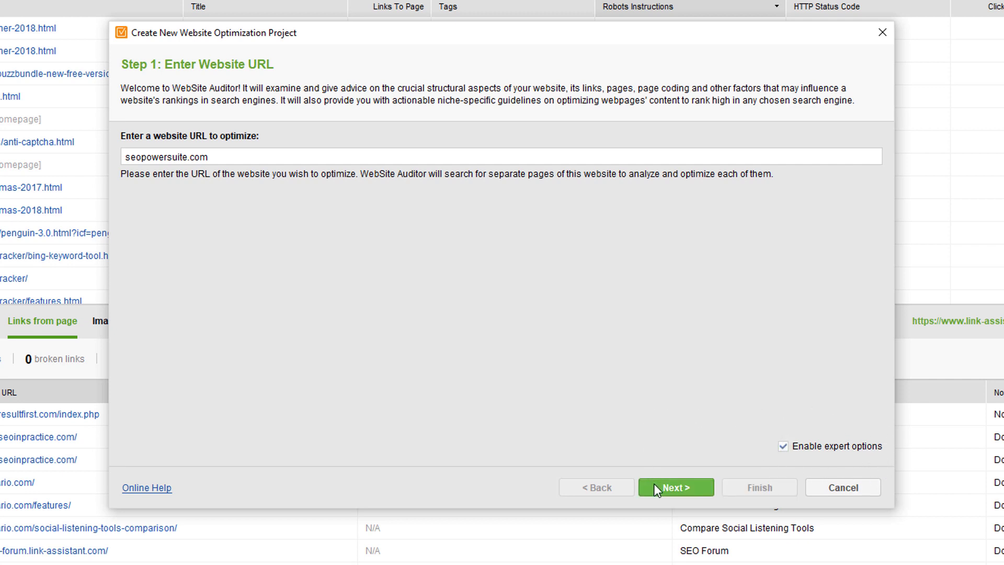
At the crawler settings step, try SEO-PowerSuite-bot, then keep Googlebot for robots.txt
{"action": "left_click", "coordinate": [670, 489]}
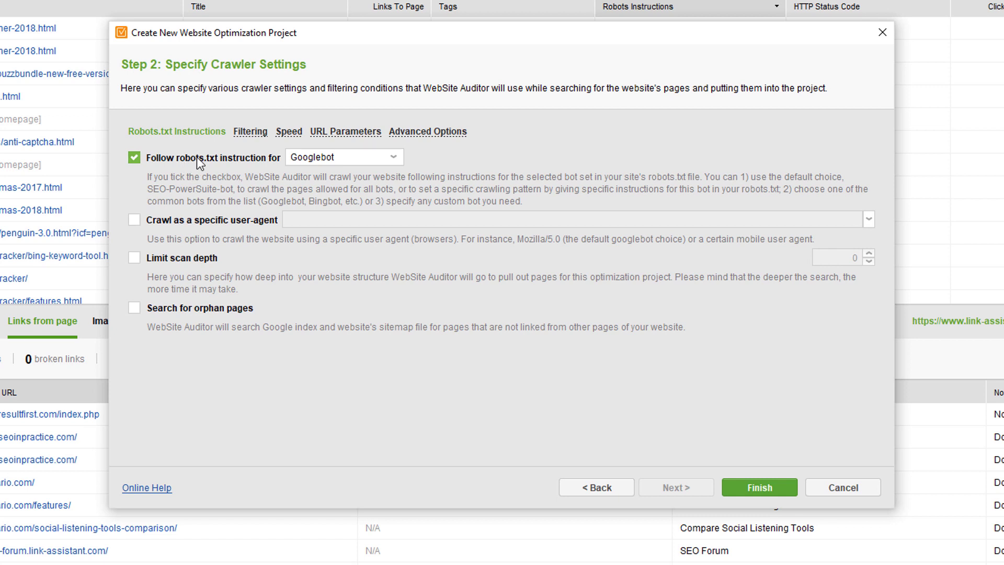
{"action": "left_click", "coordinate": [393, 158]}
{"action": "left_click", "coordinate": [322, 170]}
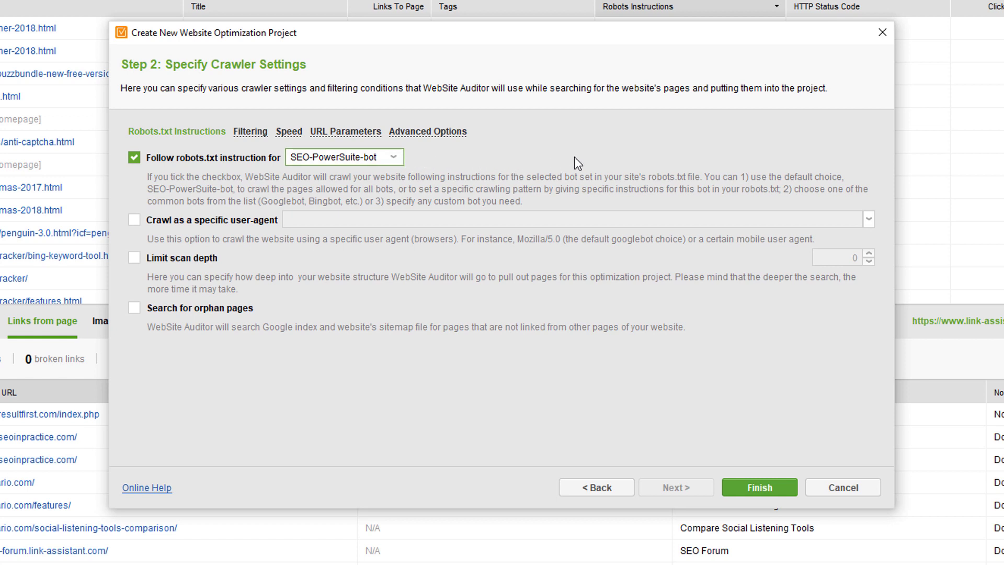
{"action": "left_click", "coordinate": [384, 155]}
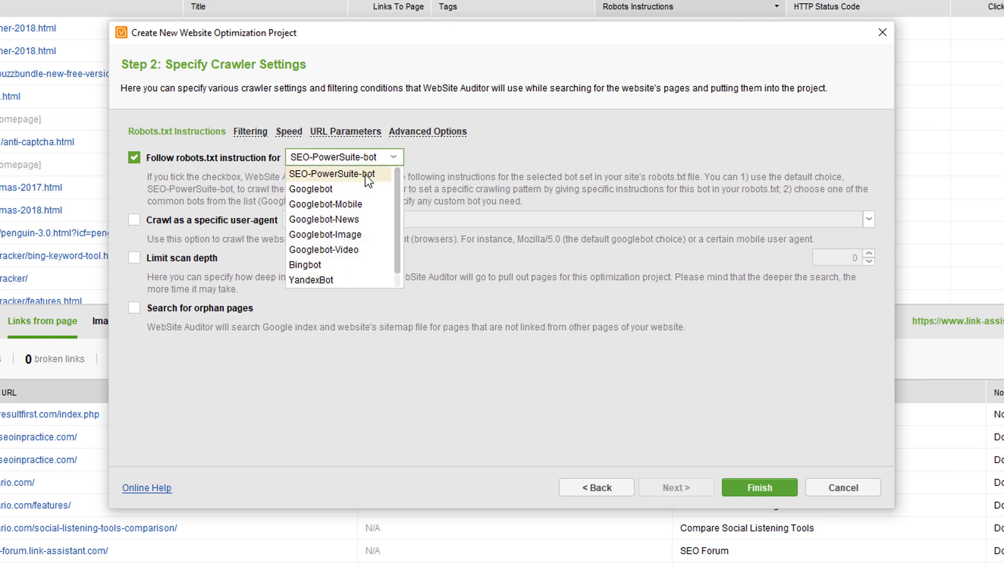
{"action": "left_click", "coordinate": [299, 188]}
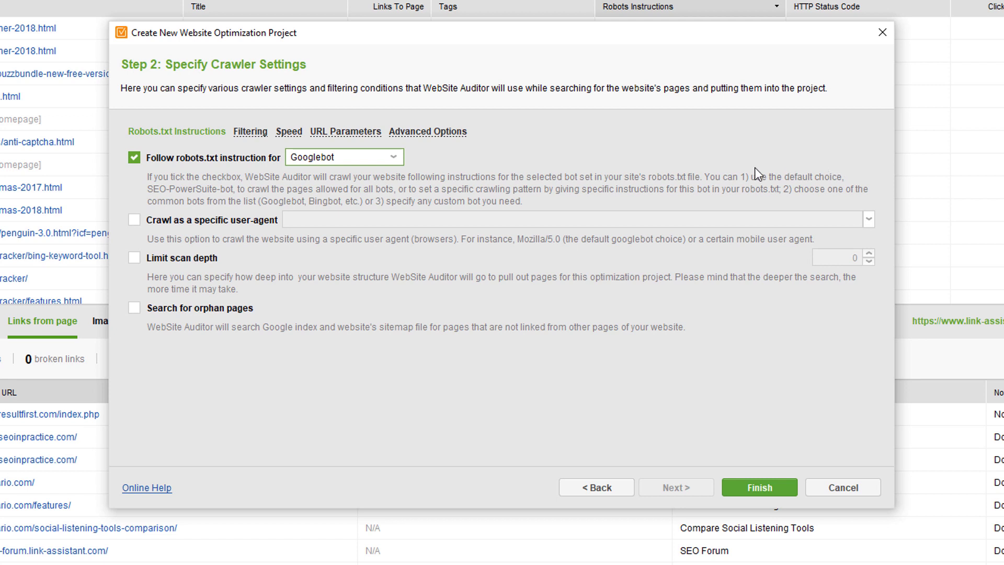
Stop following robots.txt and enable crawling as a specific user-agent instead
{"action": "left_click", "coordinate": [134, 157]}
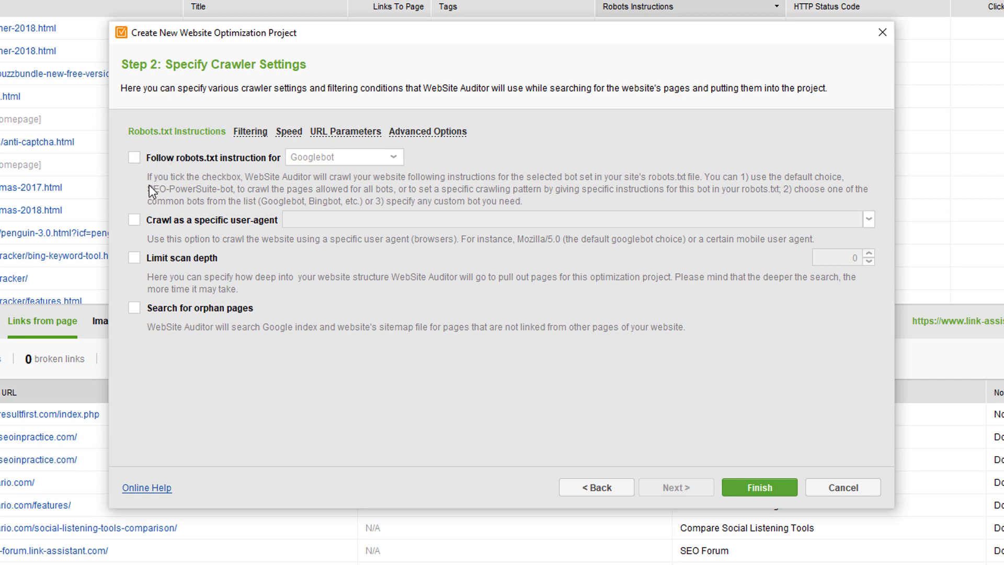
{"action": "left_click_drag", "start_coordinate": [400, 38], "coordinate": [417, 130]}
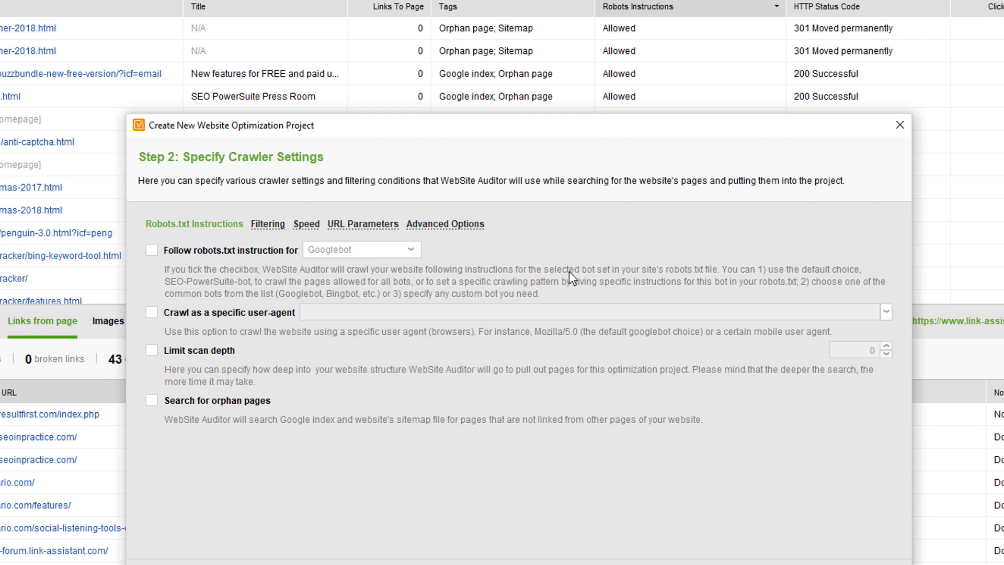
{"action": "left_click", "coordinate": [152, 312]}
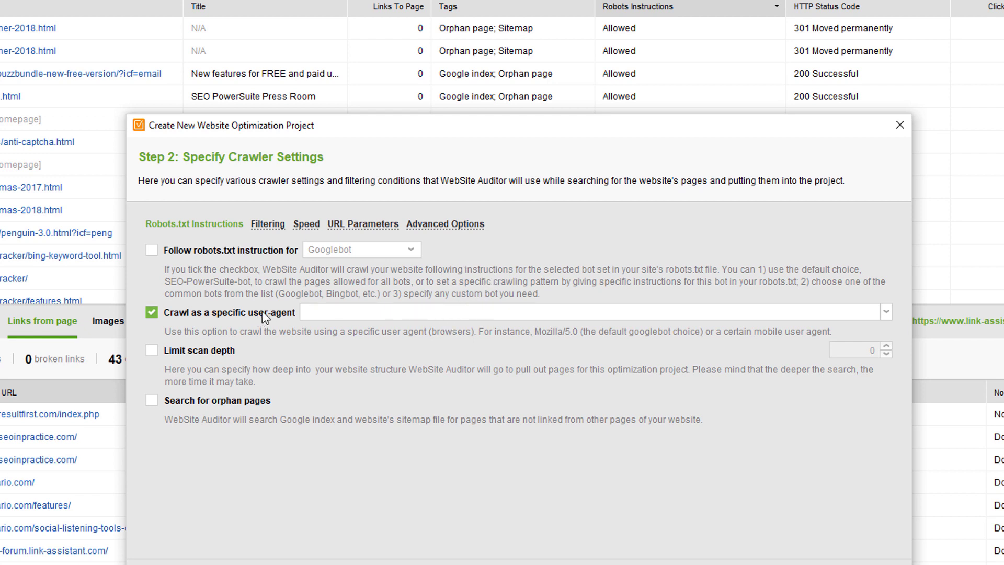
Browse the preset user-agent strings and close the list without choosing one
{"action": "left_click", "coordinate": [313, 311]}
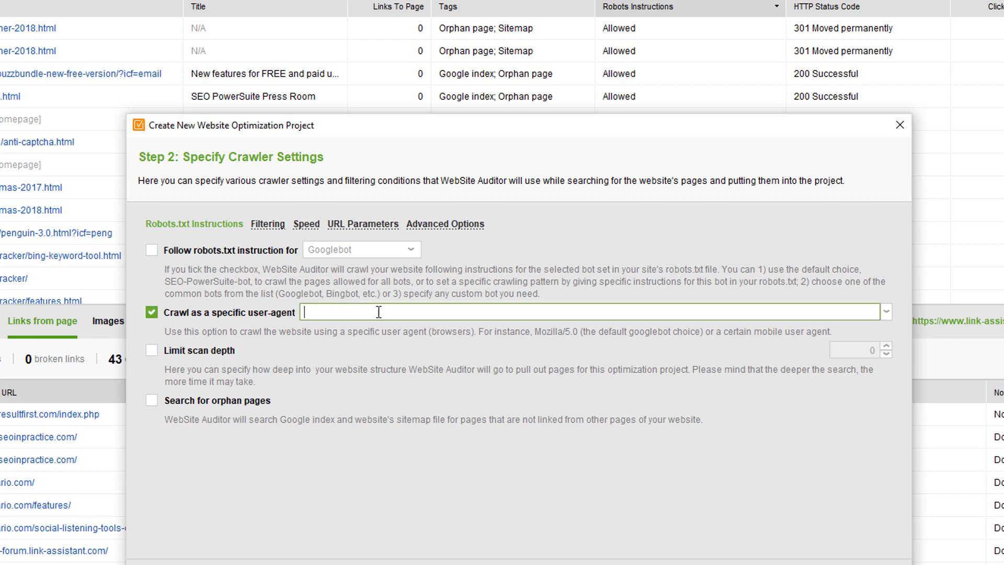
{"action": "left_click", "coordinate": [886, 312]}
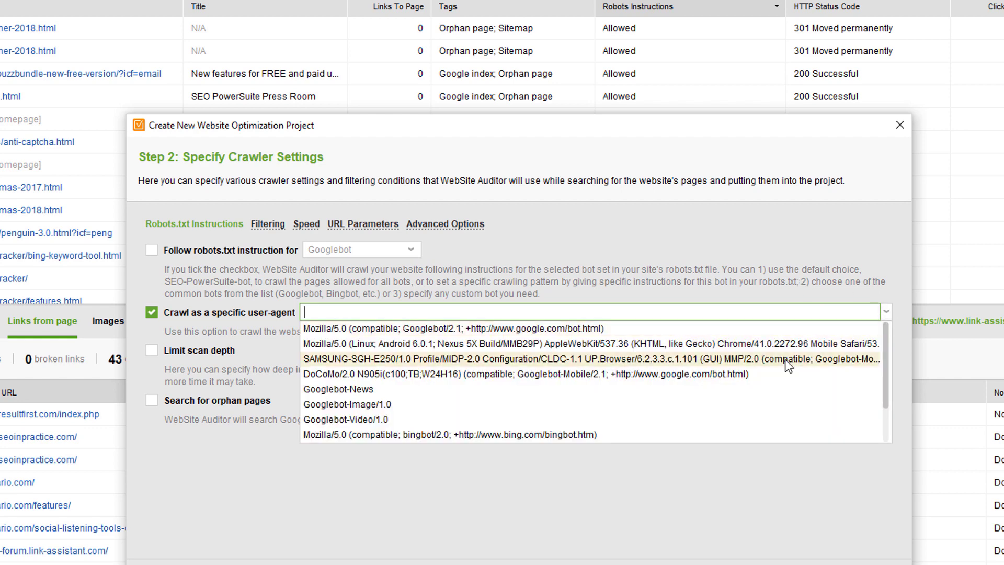
{"action": "scroll", "coordinate": [563, 389], "scroll_direction": "down", "scroll_amount": 1}
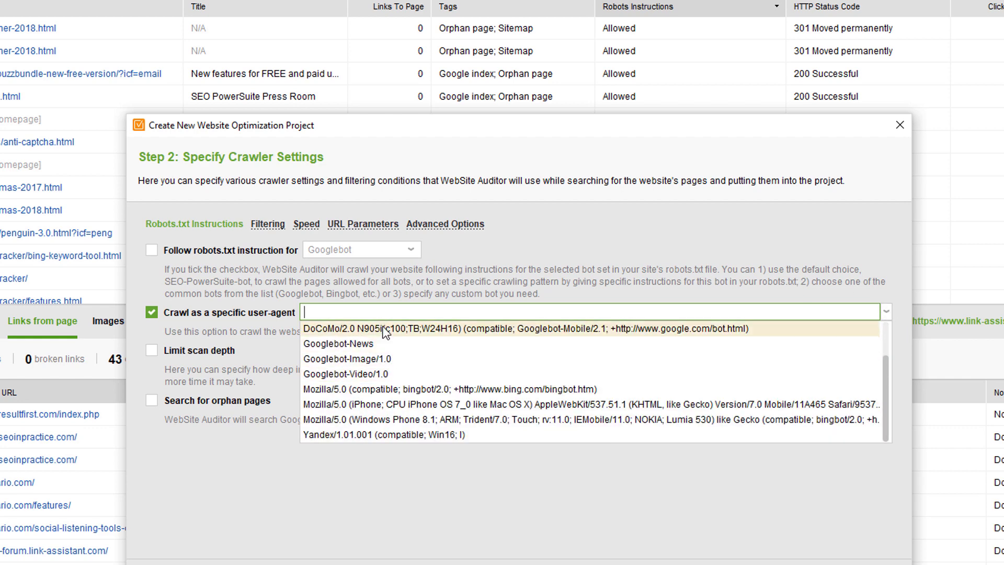
{"action": "left_click", "coordinate": [217, 497]}
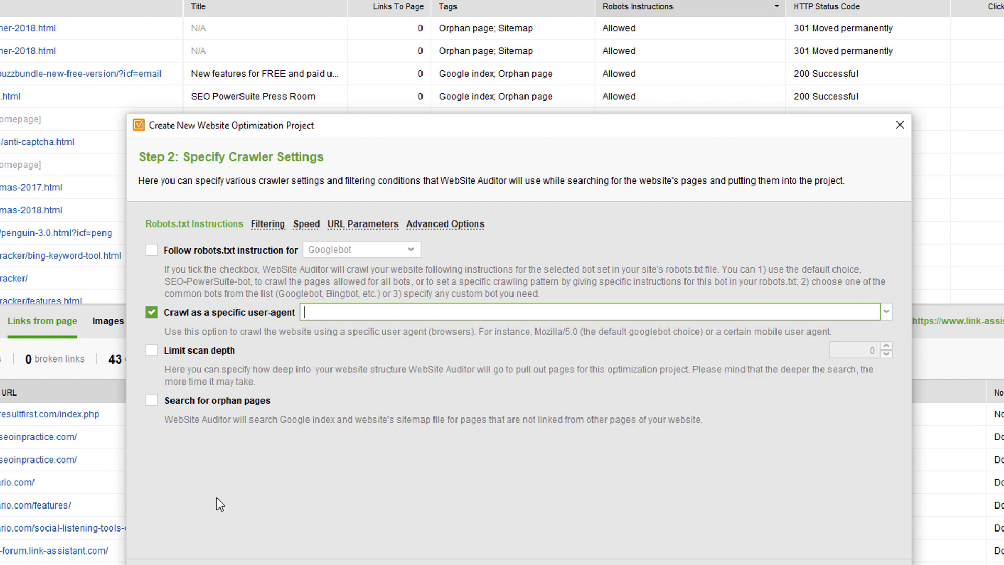
Enable 'Limit scan depth' and set the depth to 2
{"action": "left_click", "coordinate": [152, 350]}
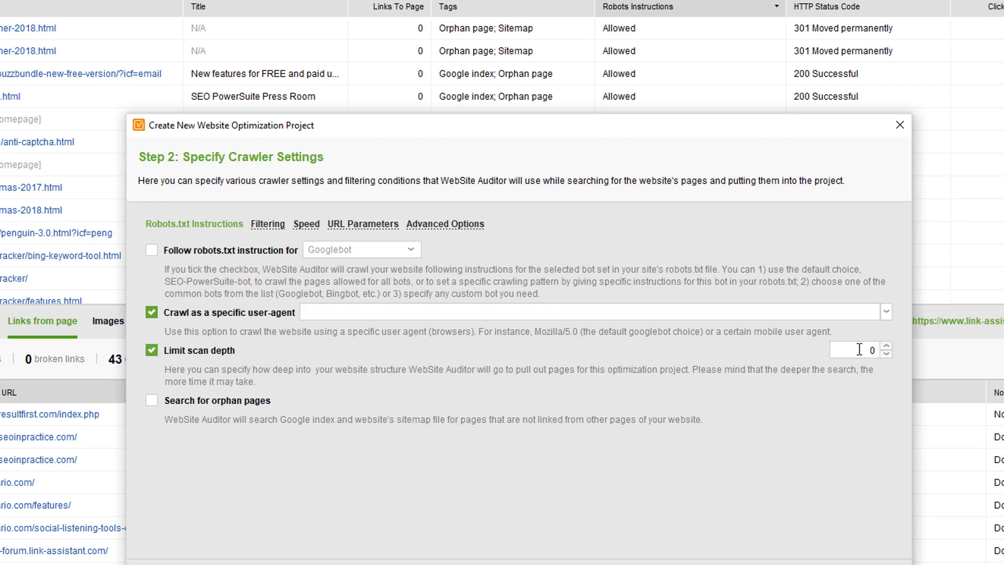
{"action": "left_click", "coordinate": [879, 350]}
{"action": "key", "text": "BackSpace"}
{"action": "type", "text": "2"}
Turn on orphan page search with 'All sources' and move the wizard window right
{"action": "left_click", "coordinate": [152, 401]}
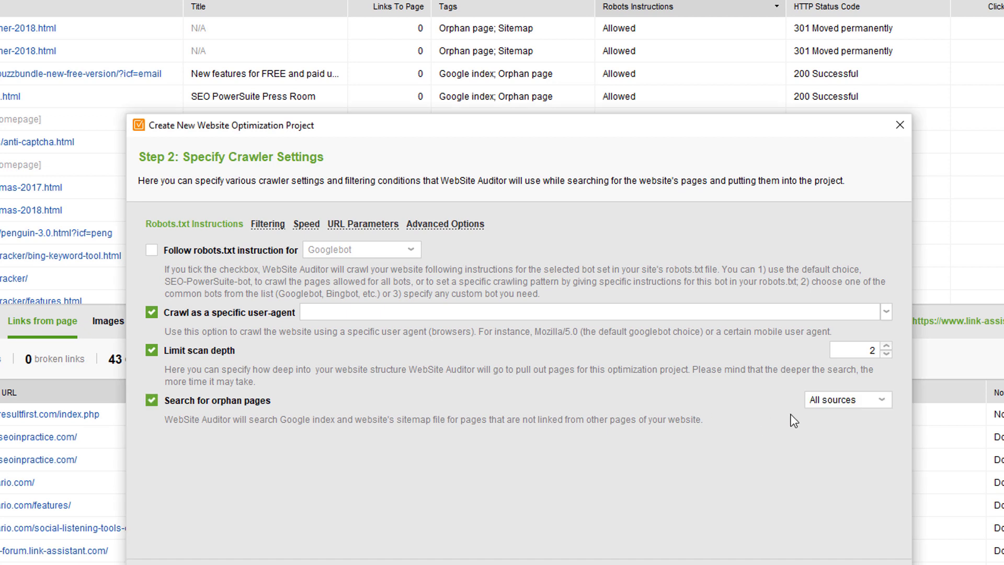
{"action": "left_click", "coordinate": [851, 400]}
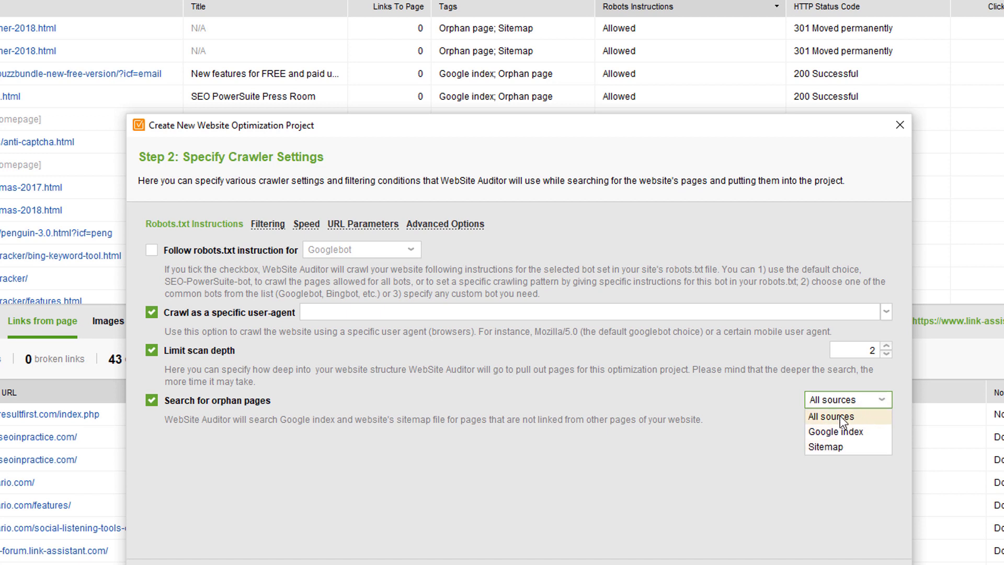
{"action": "left_click", "coordinate": [738, 429]}
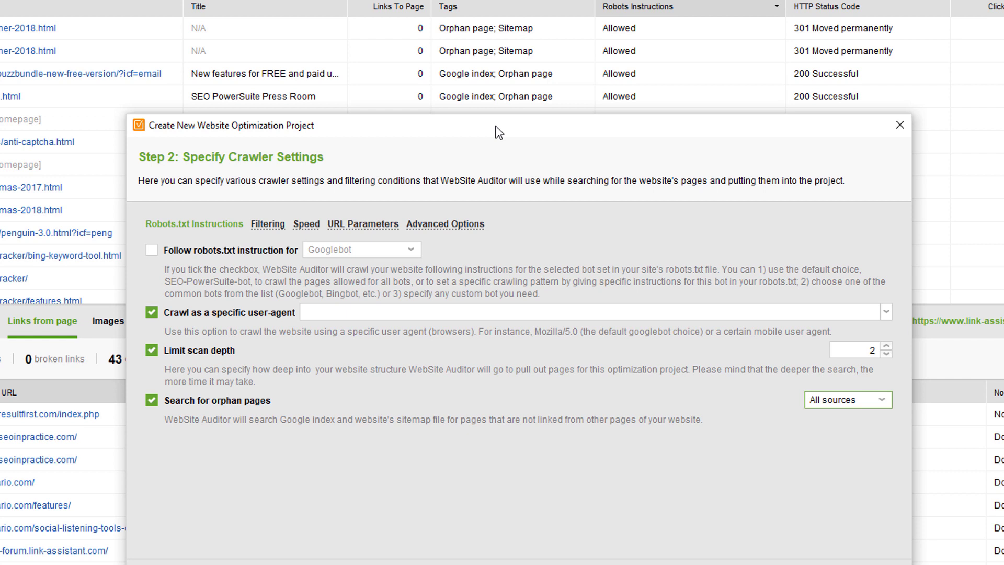
{"action": "left_click_drag", "start_coordinate": [496, 126], "coordinate": [548, 123]}
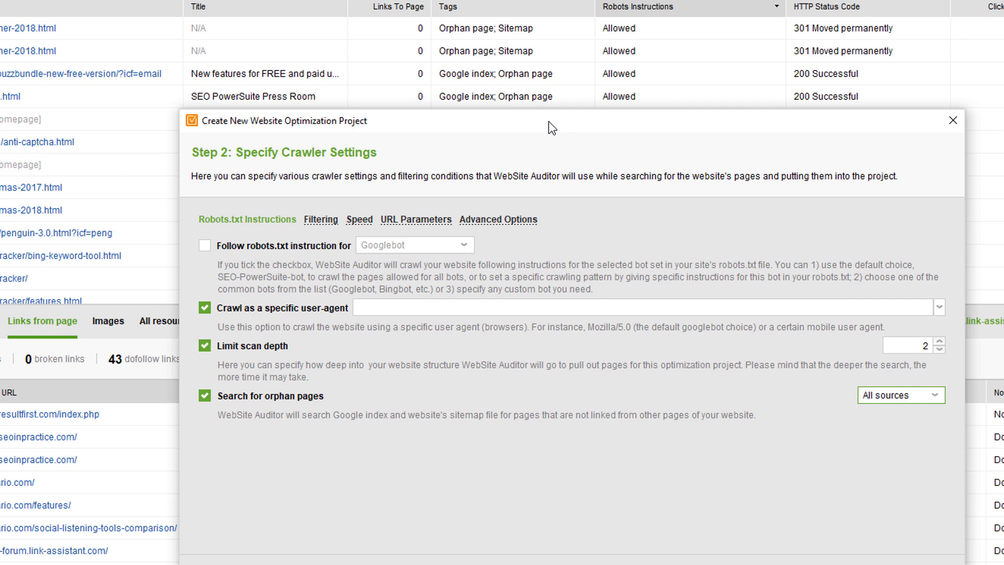
{"action": "left_click_drag", "start_coordinate": [548, 121], "coordinate": [550, 127]}
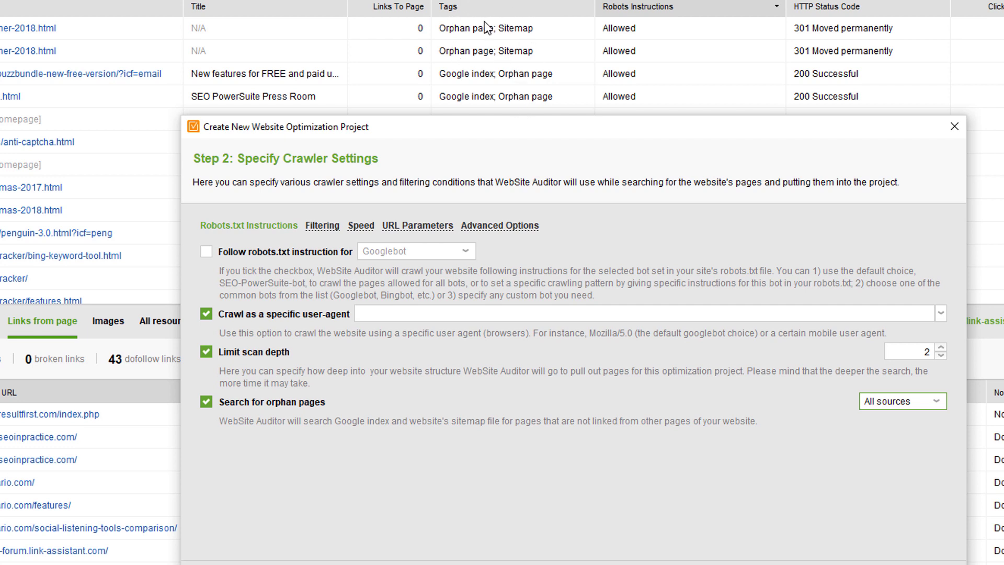
On the Filtering tab, enable both URL word filters, leaving the word lists empty
{"action": "left_click", "coordinate": [324, 227]}
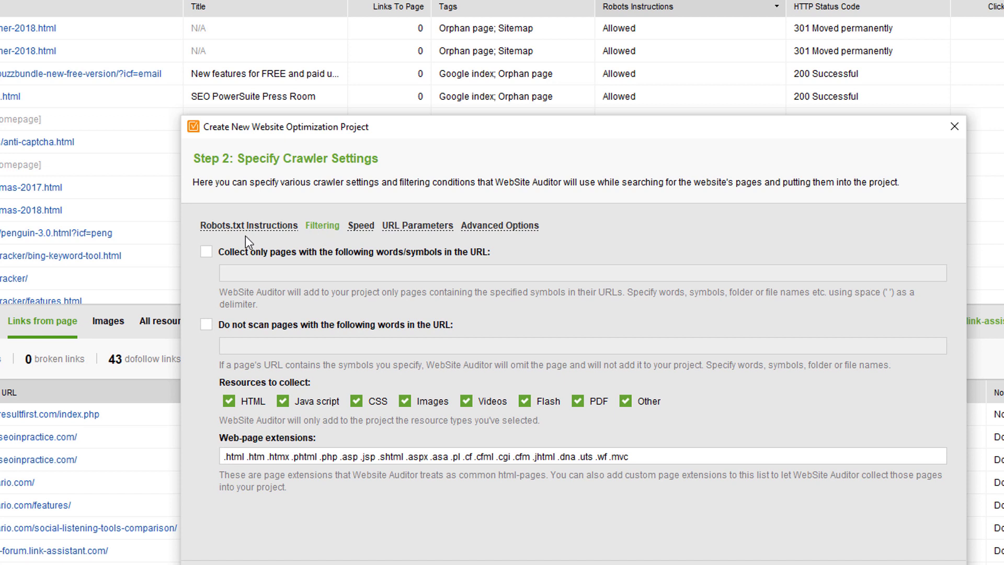
{"action": "left_click", "coordinate": [206, 252]}
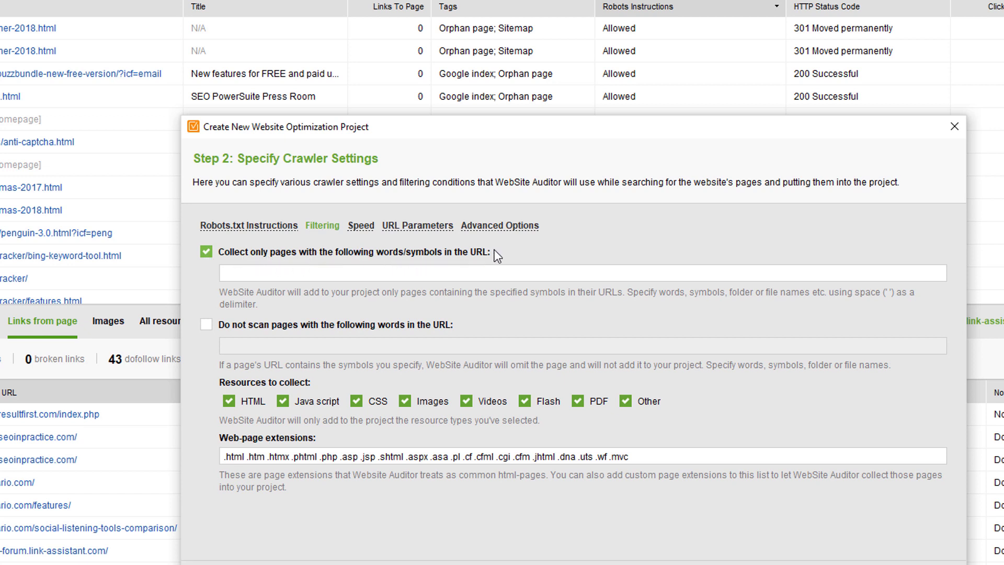
{"action": "left_click", "coordinate": [465, 273]}
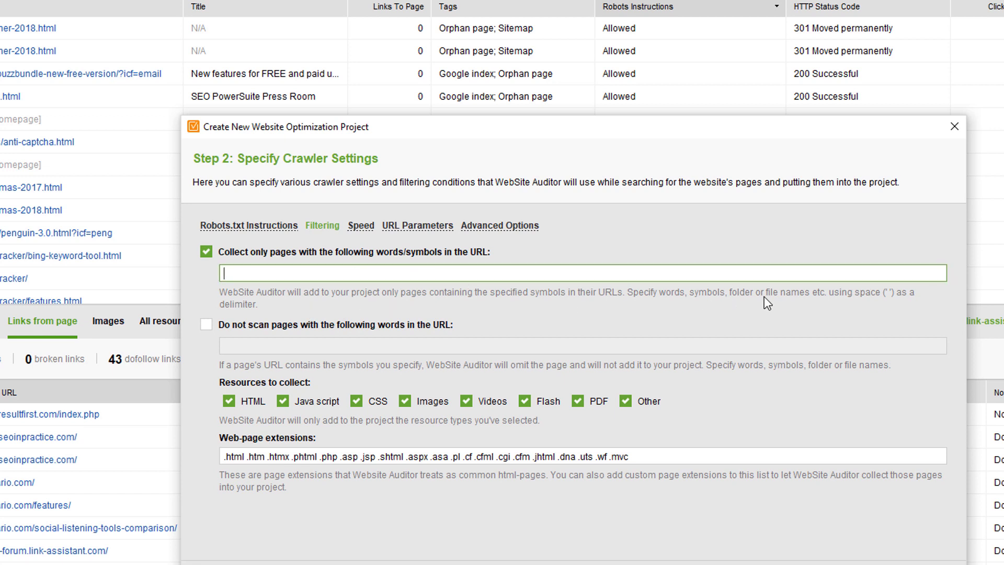
{"action": "left_click", "coordinate": [204, 324]}
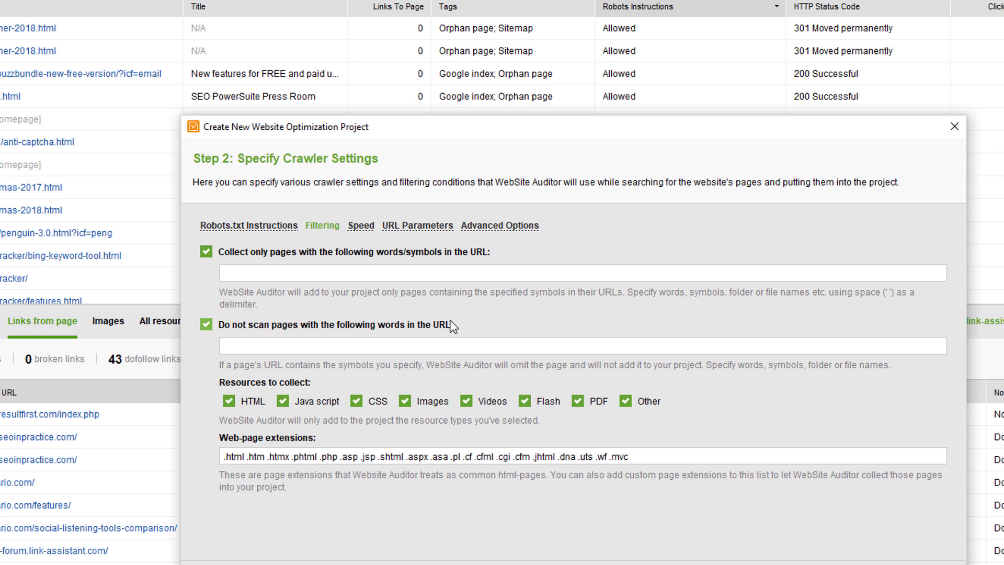
Exclude HTML, JavaScript and CSS from the resources to collect
{"action": "left_click", "coordinate": [229, 401]}
{"action": "left_click", "coordinate": [284, 403]}
{"action": "left_click", "coordinate": [357, 400]}
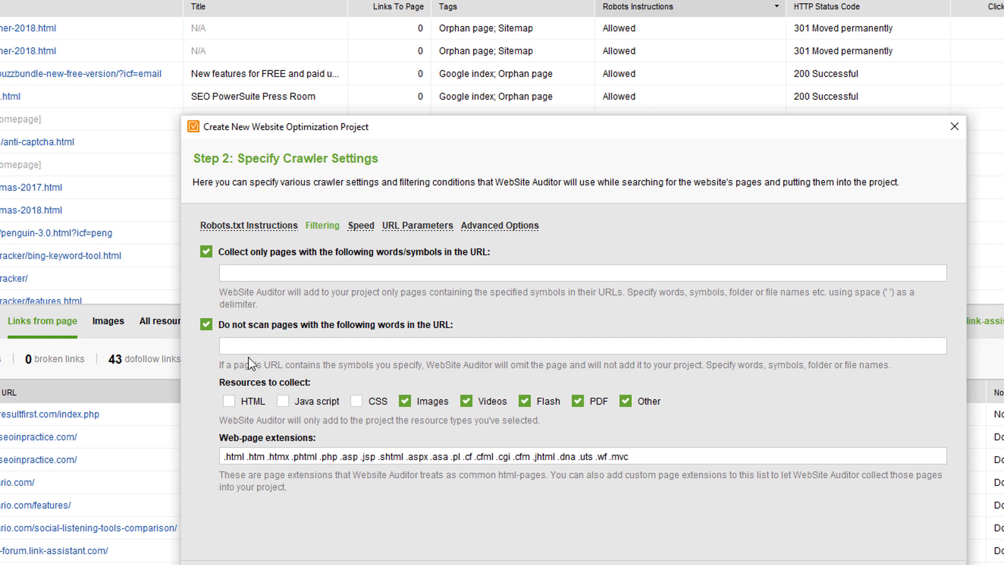
{"action": "left_click_drag", "start_coordinate": [636, 454], "coordinate": [607, 453]}
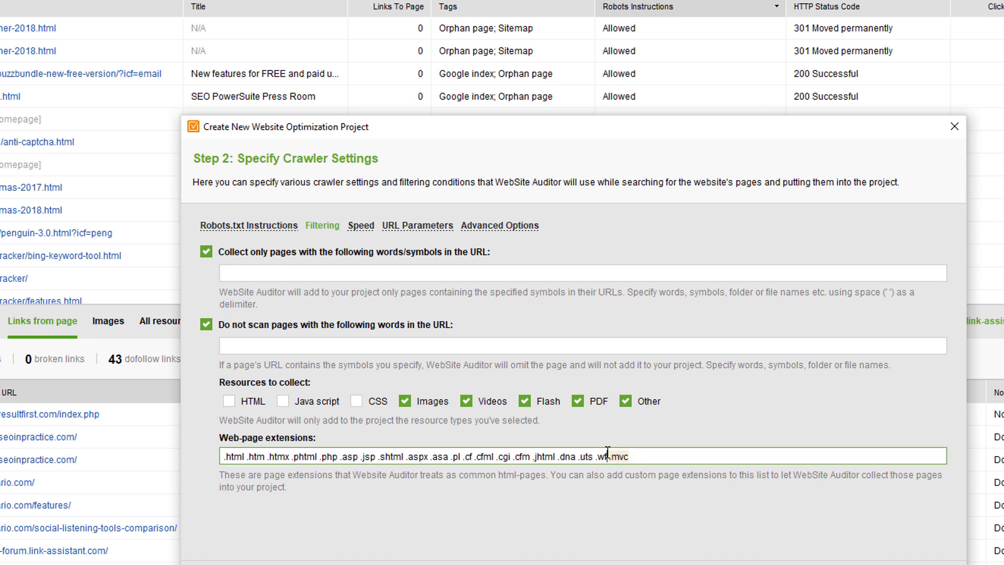
{"action": "left_click", "coordinate": [632, 454]}
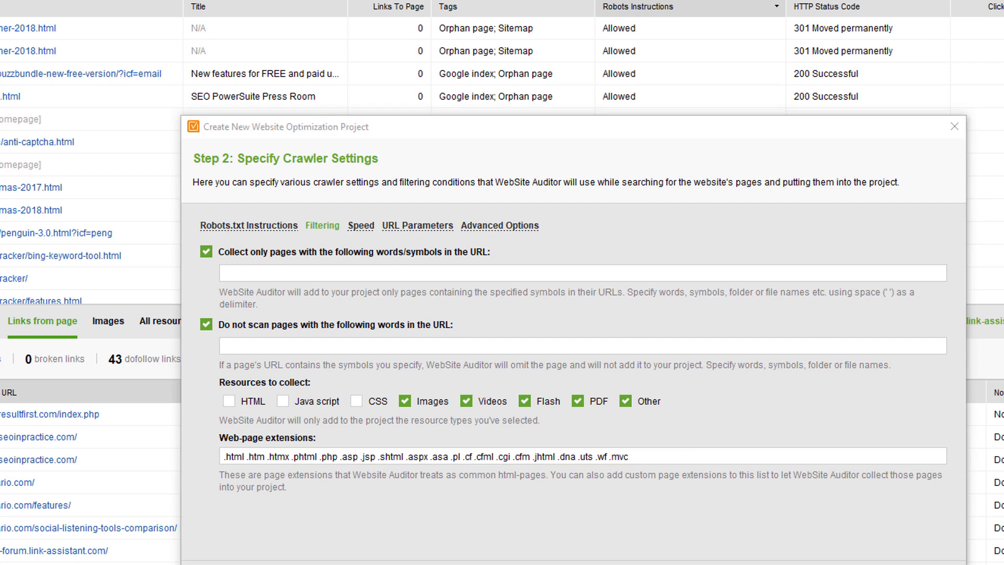
On the Speed tab, limit requests to the website to 5 per second
{"action": "left_click", "coordinate": [361, 226]}
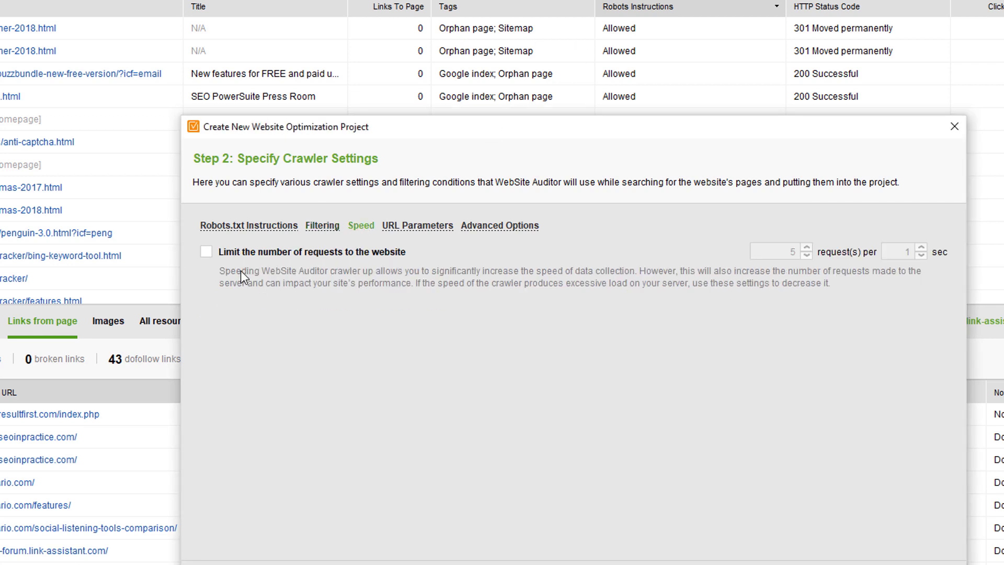
{"action": "left_click", "coordinate": [205, 251]}
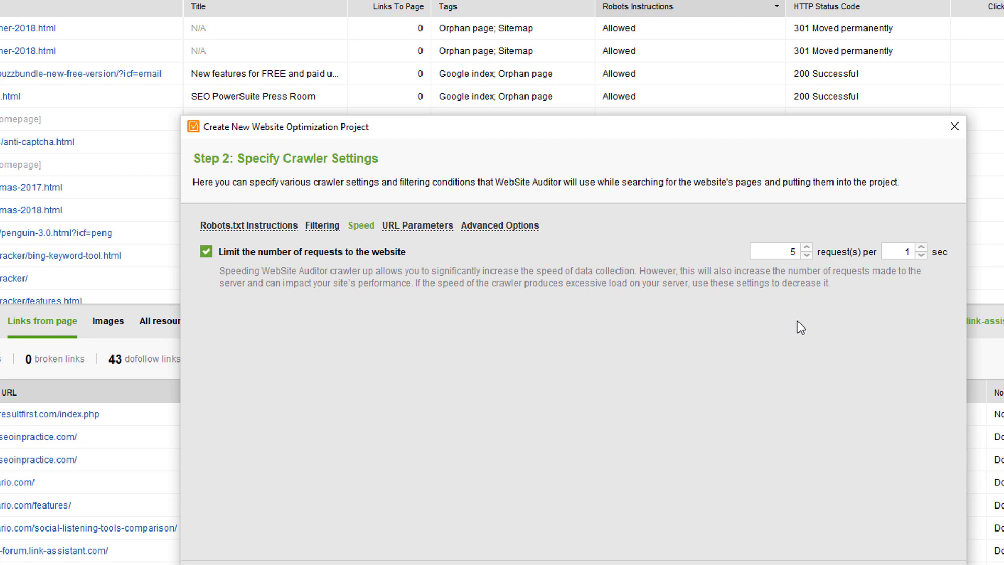
{"action": "left_click", "coordinate": [782, 252]}
On URL Parameters, try All and Custom parameters, then stop ignoring URL parameters
{"action": "left_click", "coordinate": [422, 230]}
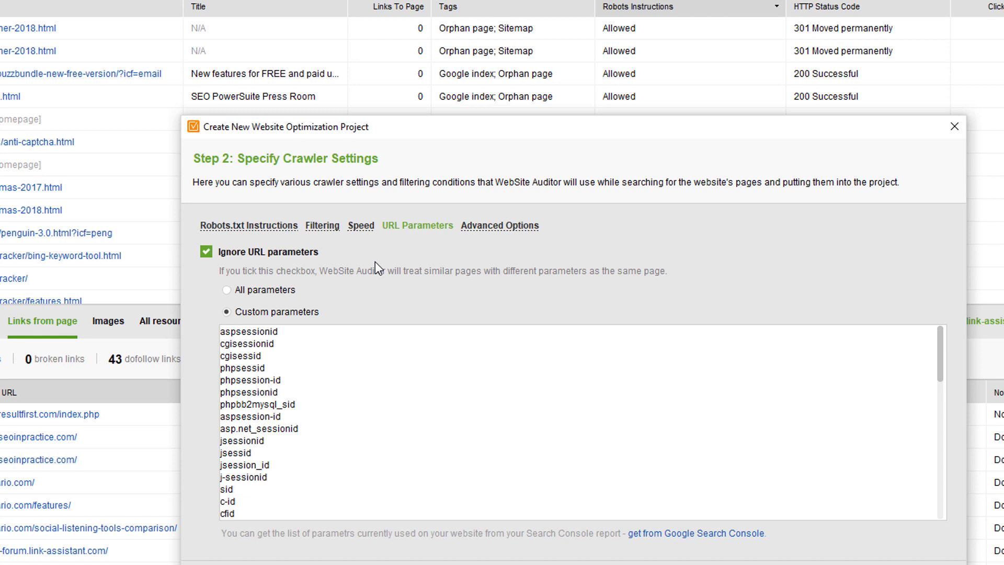
{"action": "left_click", "coordinate": [241, 289]}
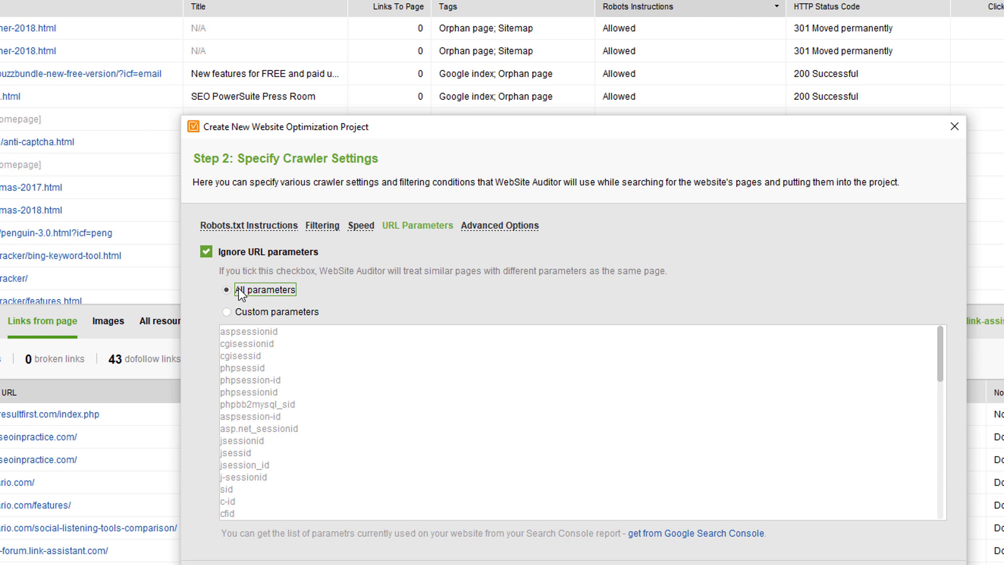
{"action": "left_click", "coordinate": [252, 312]}
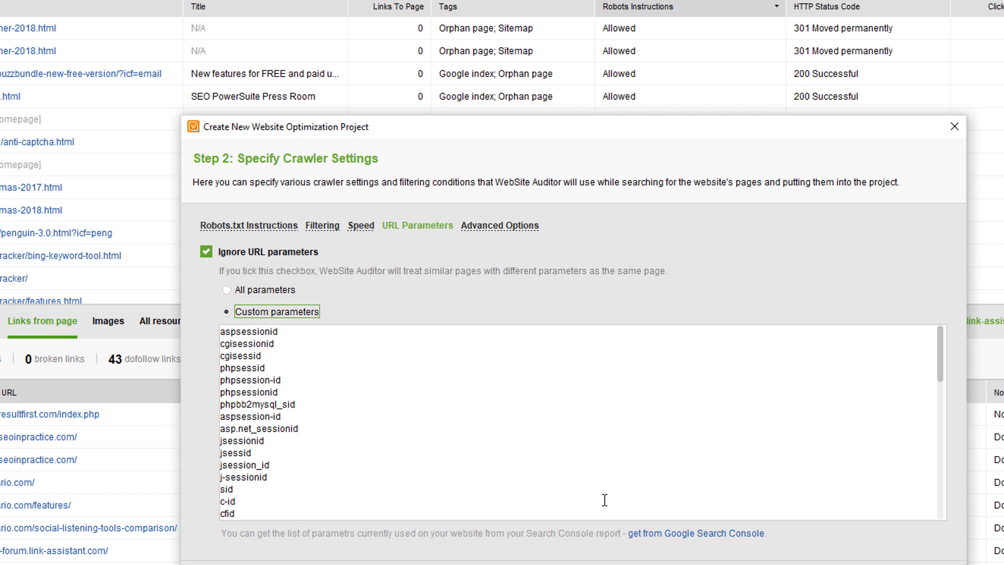
{"action": "left_click", "coordinate": [207, 252]}
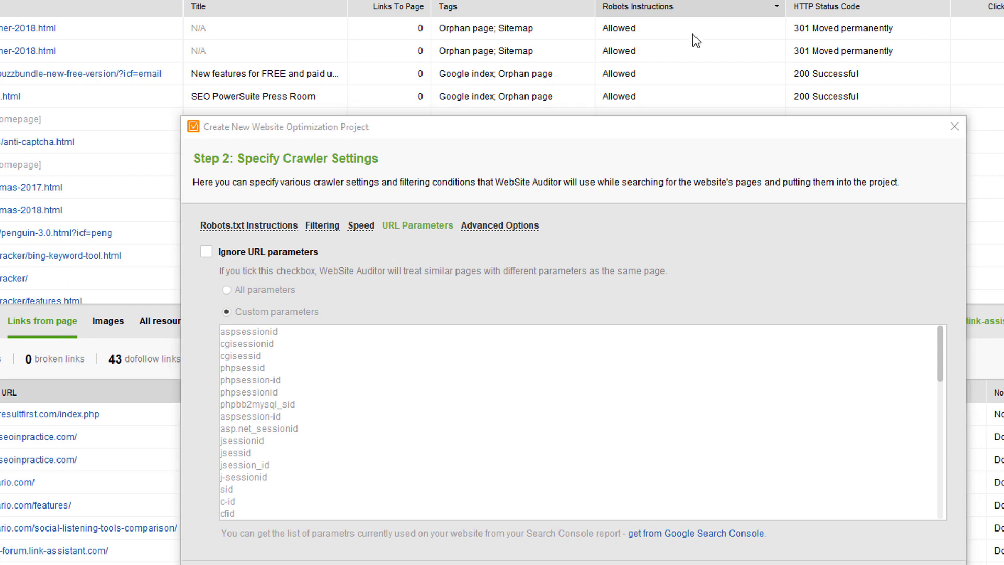
In Advanced Options, keep 'en' as Accept-Language and leave the login username and password blank
{"action": "left_click", "coordinate": [490, 224]}
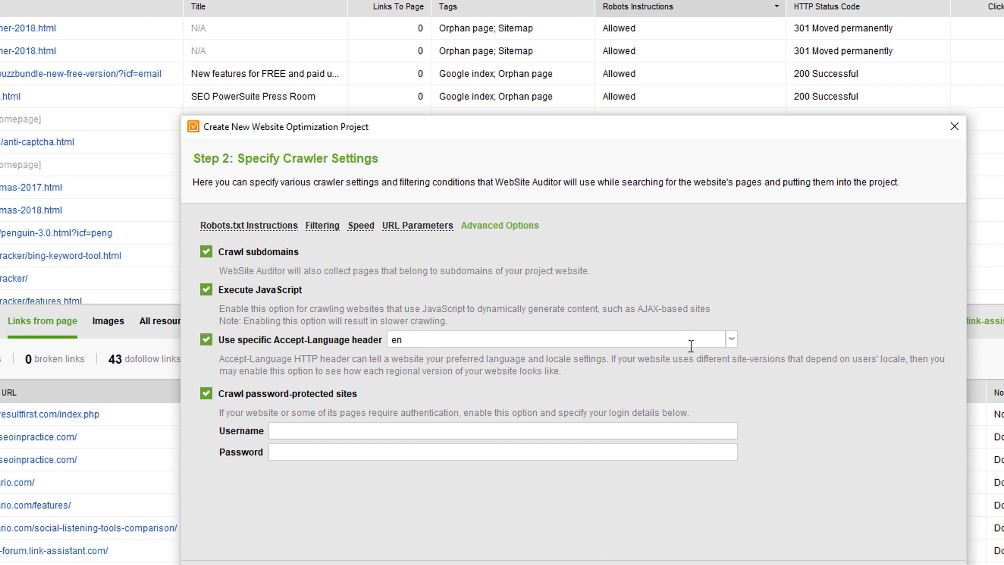
{"action": "left_click", "coordinate": [730, 340]}
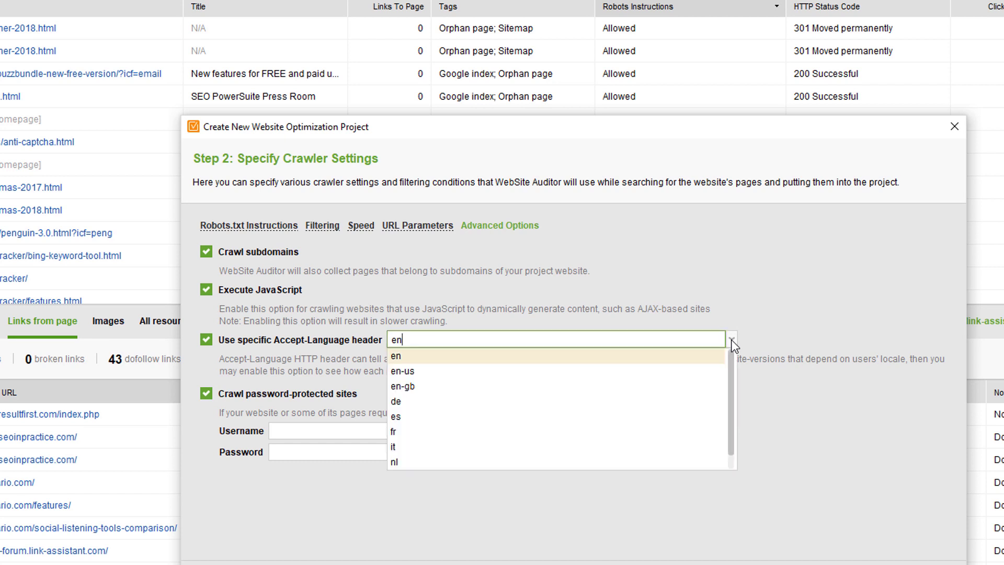
{"action": "left_click", "coordinate": [731, 340]}
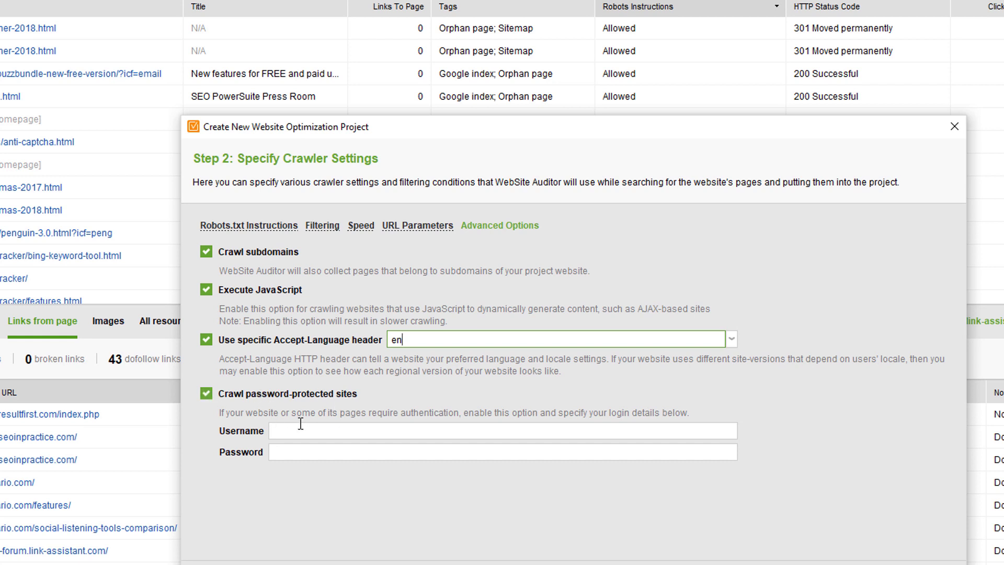
{"action": "left_click", "coordinate": [285, 432]}
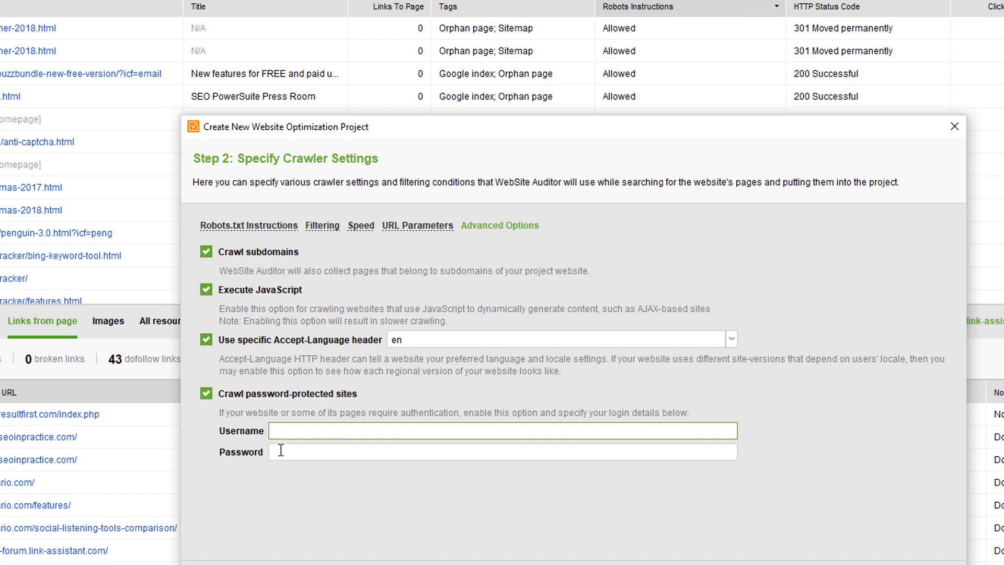
{"action": "left_click", "coordinate": [280, 451]}
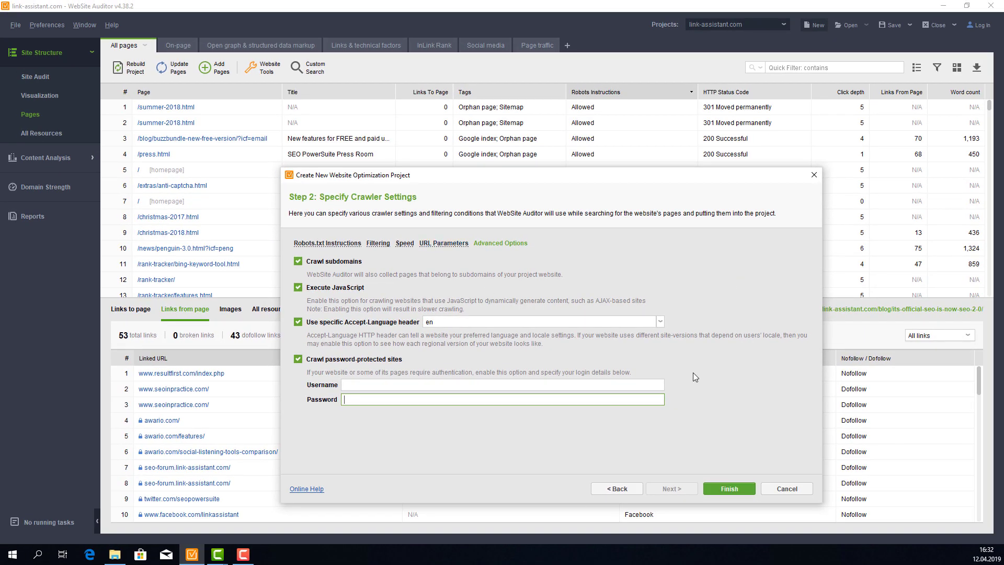
{"action": "left_click", "coordinate": [814, 175]}
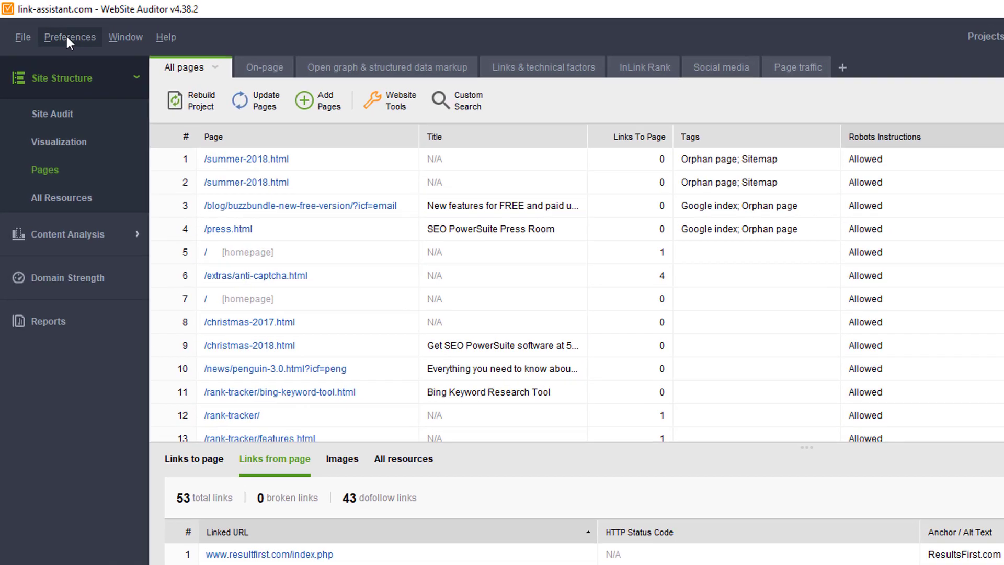
{"action": "left_click", "coordinate": [47, 25]}
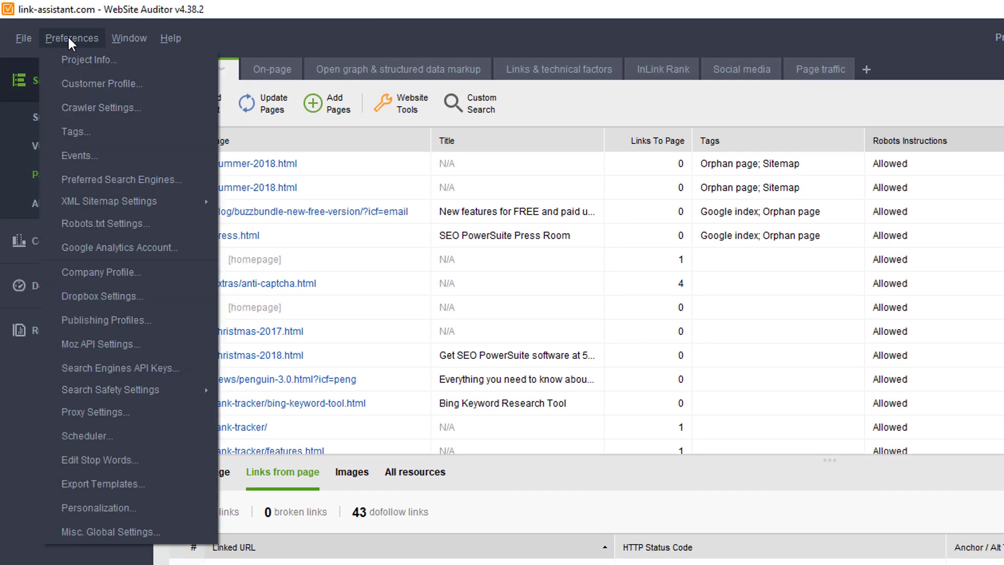
{"action": "left_click", "coordinate": [101, 107]}
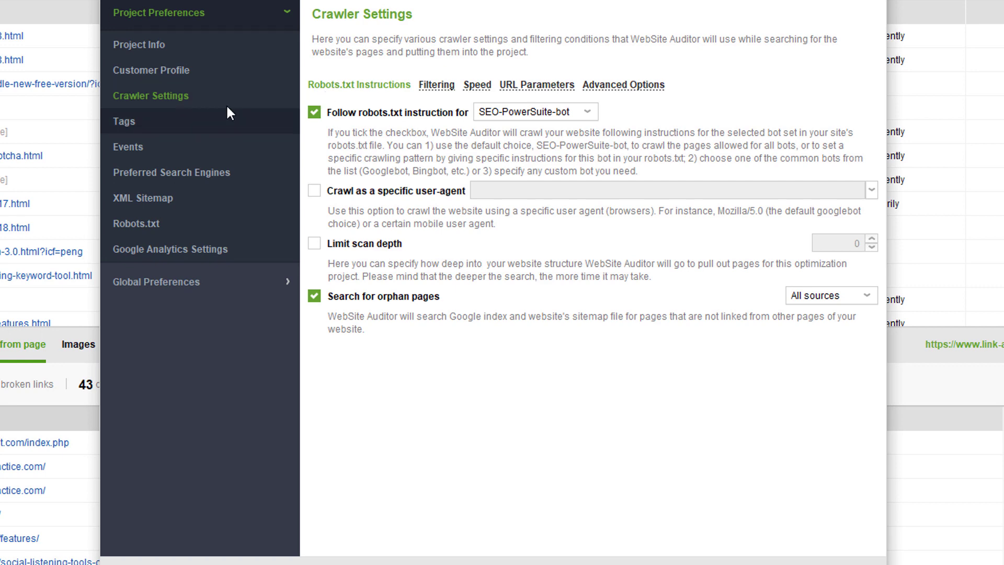
{"action": "left_click", "coordinate": [437, 85]}
{"action": "left_click", "coordinate": [468, 85]}
{"action": "left_click", "coordinate": [535, 86]}
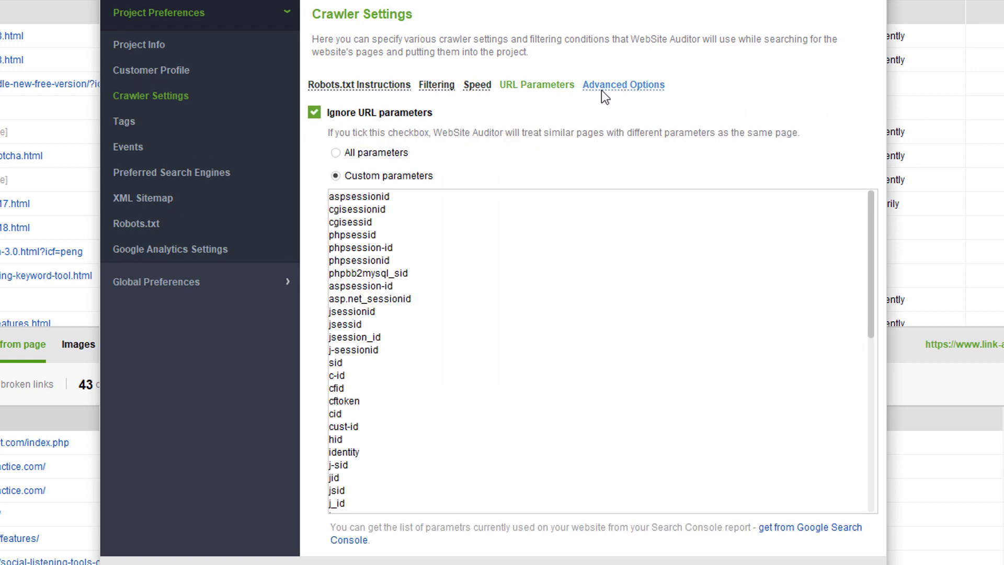
{"action": "left_click", "coordinate": [604, 86]}
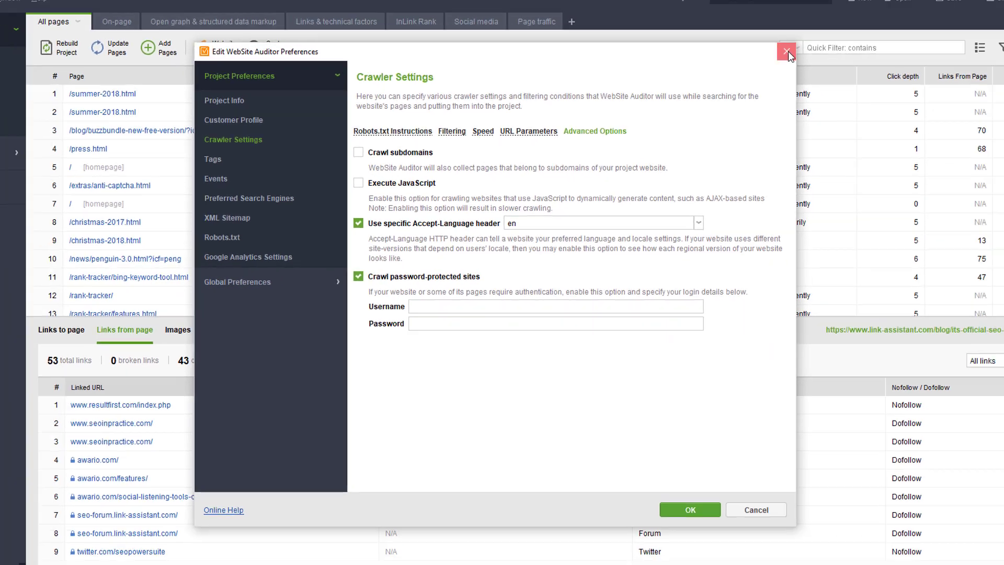
{"action": "left_click", "coordinate": [790, 50]}
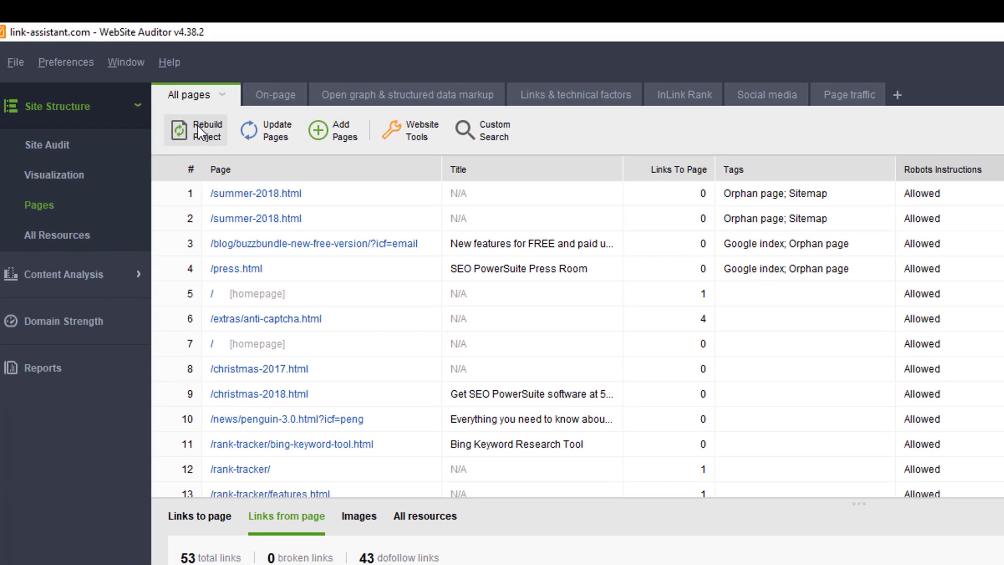
{"action": "left_click", "coordinate": [124, 83]}
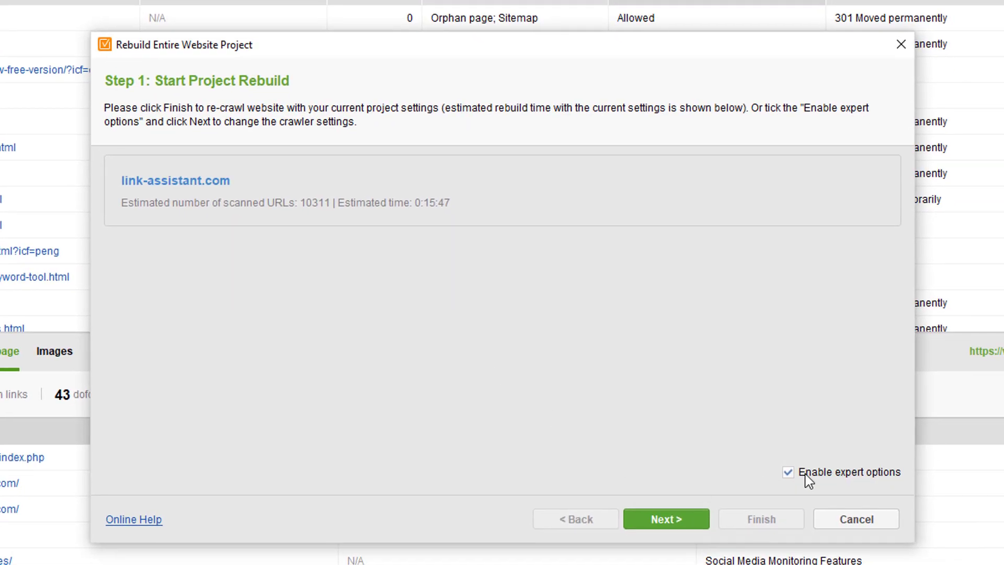
{"action": "left_click", "coordinate": [814, 473]}
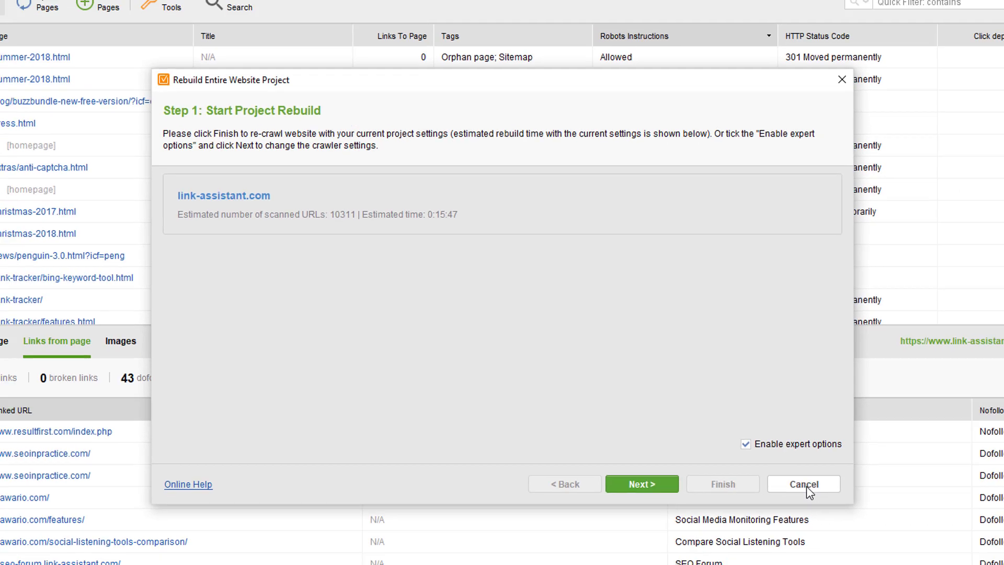
{"action": "left_click", "coordinate": [856, 519]}
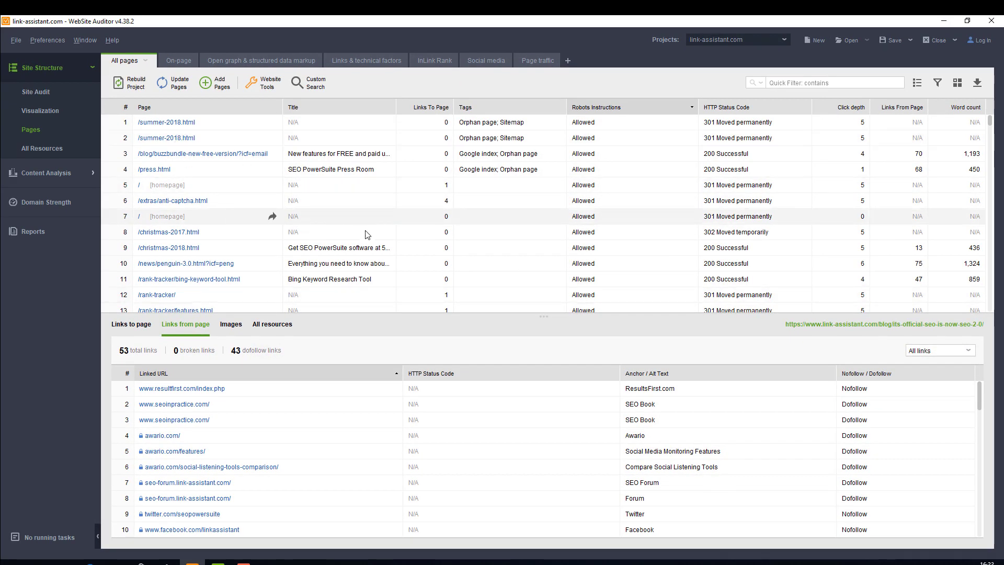